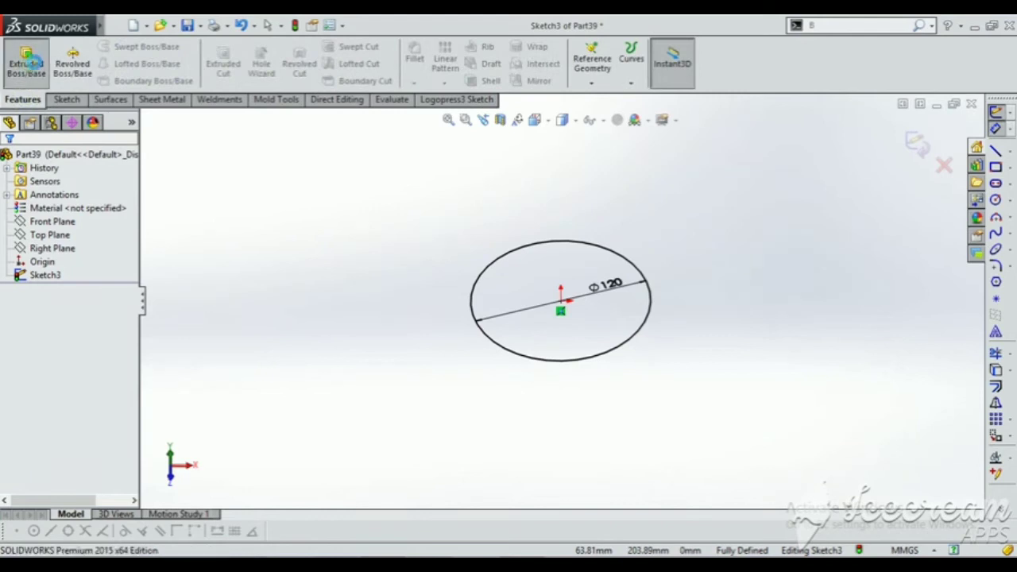
- Extrude the 120 mm circle as a blind boss 60 mm high to form a solid cylinder
middle_click_drag(680, 355, 676, 281)
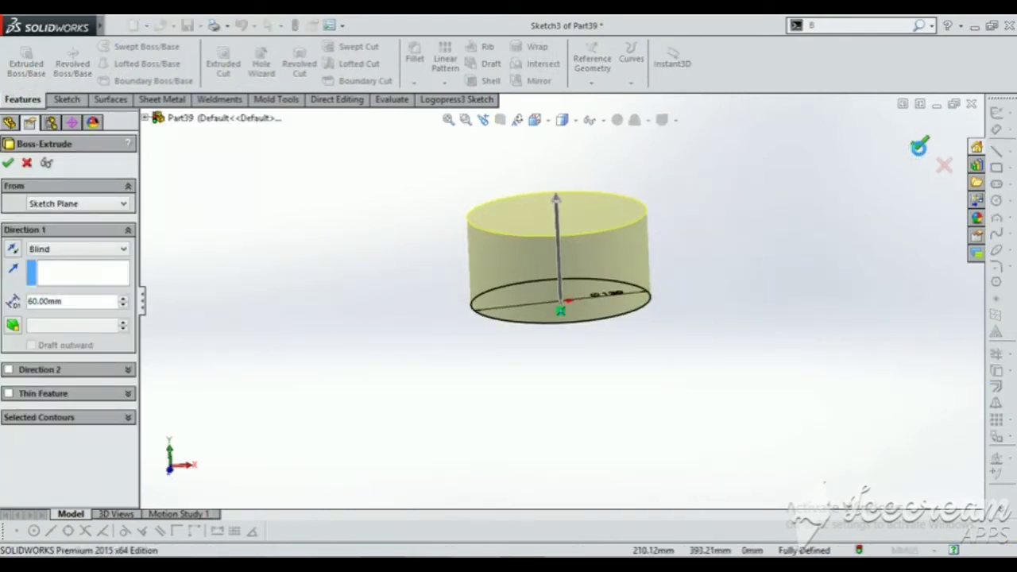
left_click(916, 143)
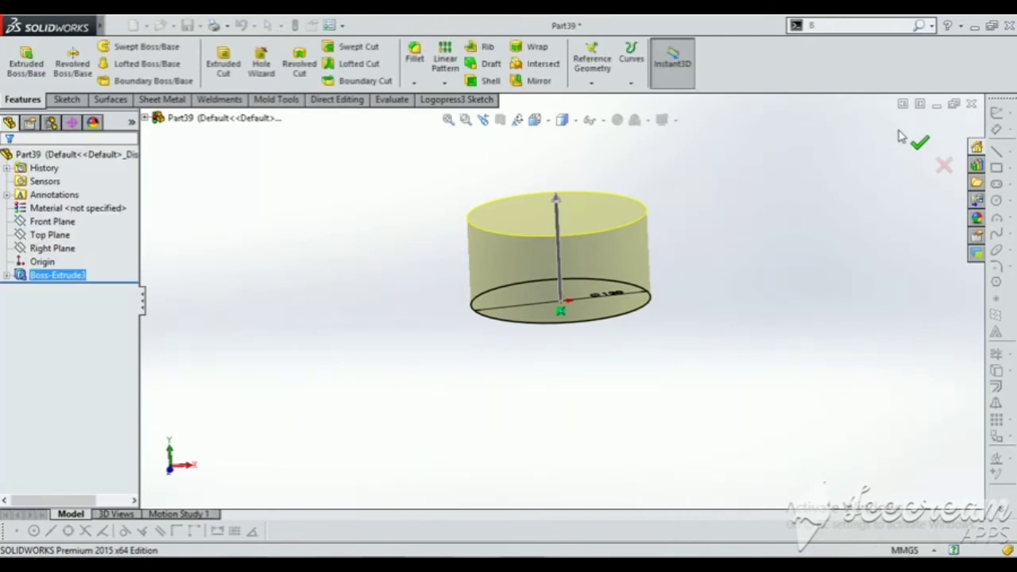
scroll(755, 193, "up", 4)
scroll(755, 194, "down", 3)
middle_click_drag(723, 209, 662, 240)
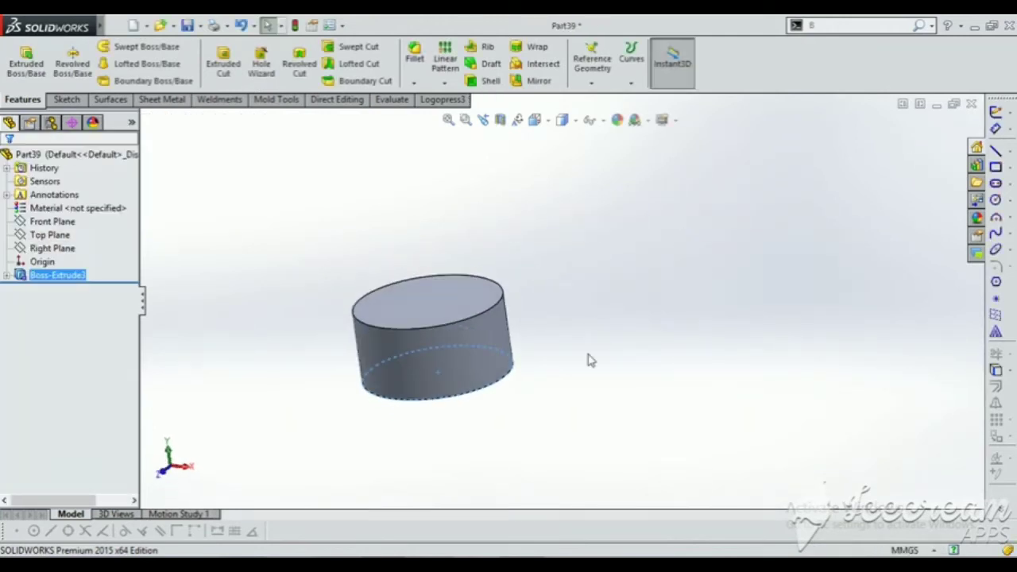
scroll(427, 449, "up", 1)
left_click(419, 420)
scroll(416, 362, "down", 2)
middle_click_drag(416, 362, 466, 363)
left_click(477, 282)
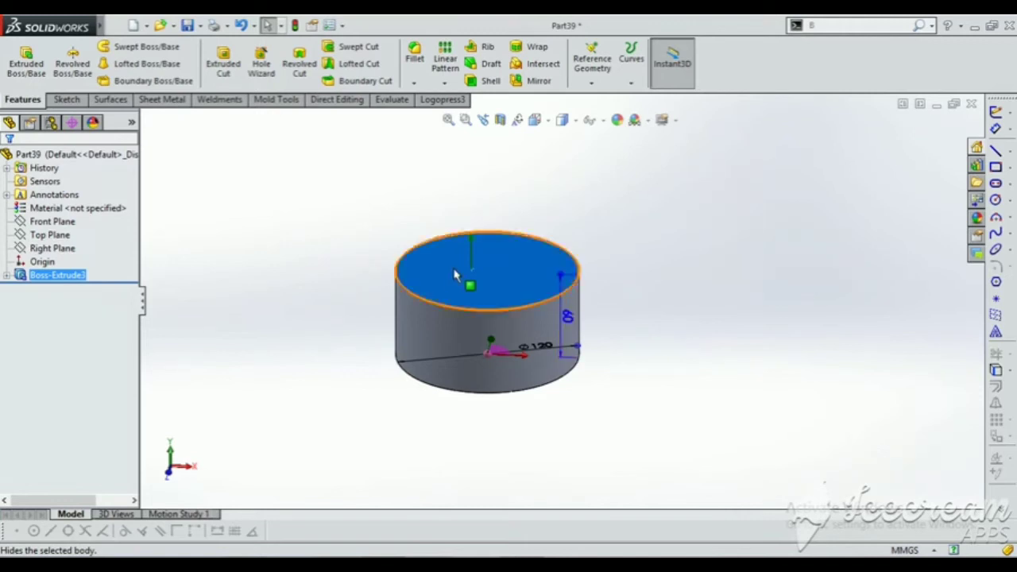
middle_click_drag(503, 302, 561, 326)
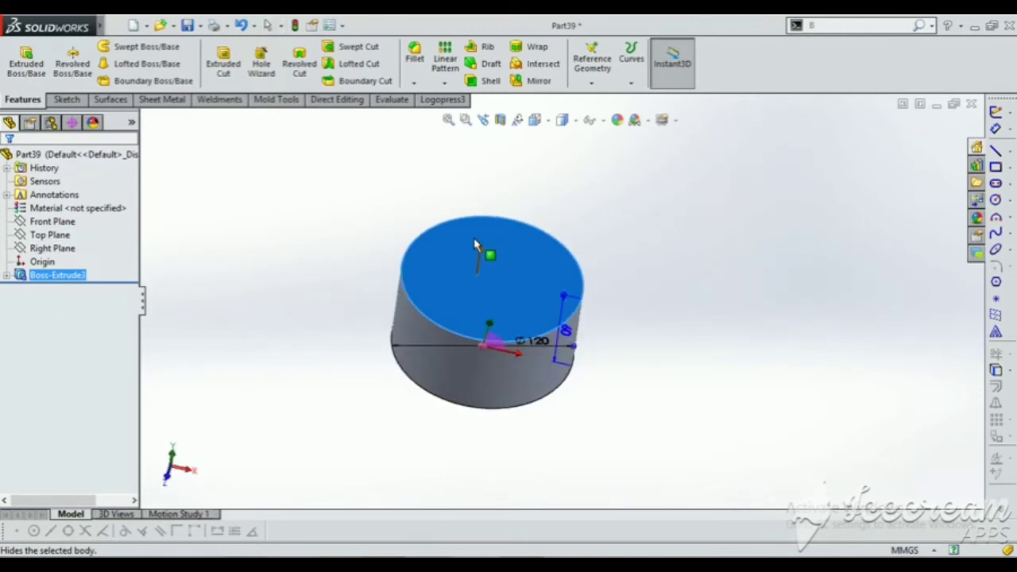
left_click(656, 162)
- Start a Dome feature on the cylinder's flat top face and preview it with a distance of 80 mm
mouse_move(86, 25)
left_click(203, 25)
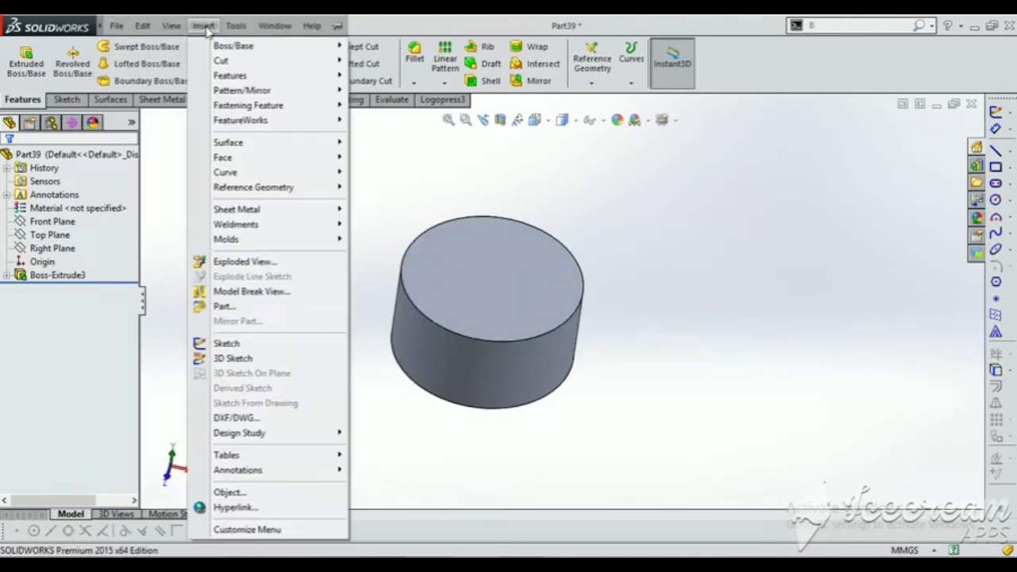
mouse_move(228, 75)
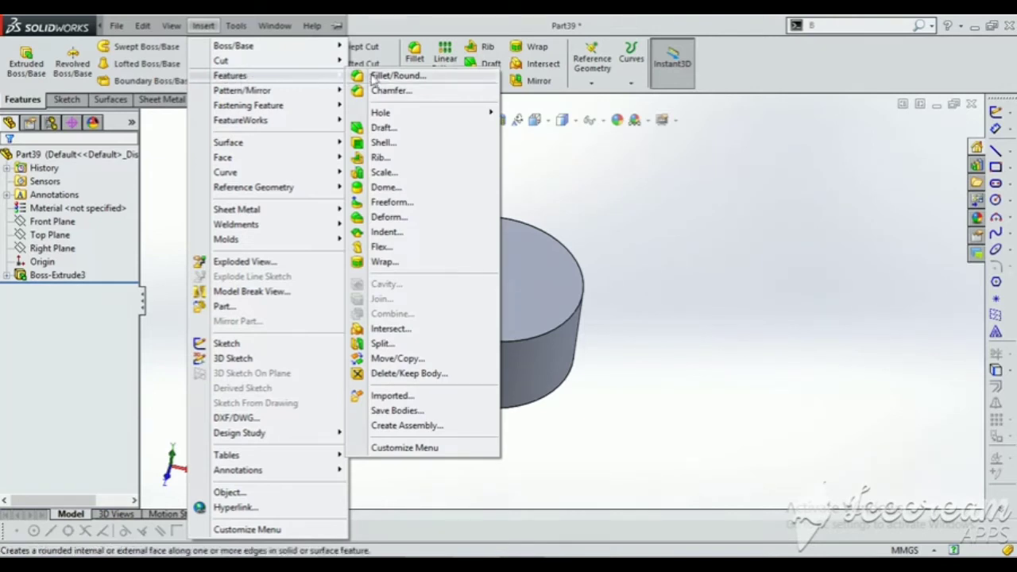
left_click(385, 187)
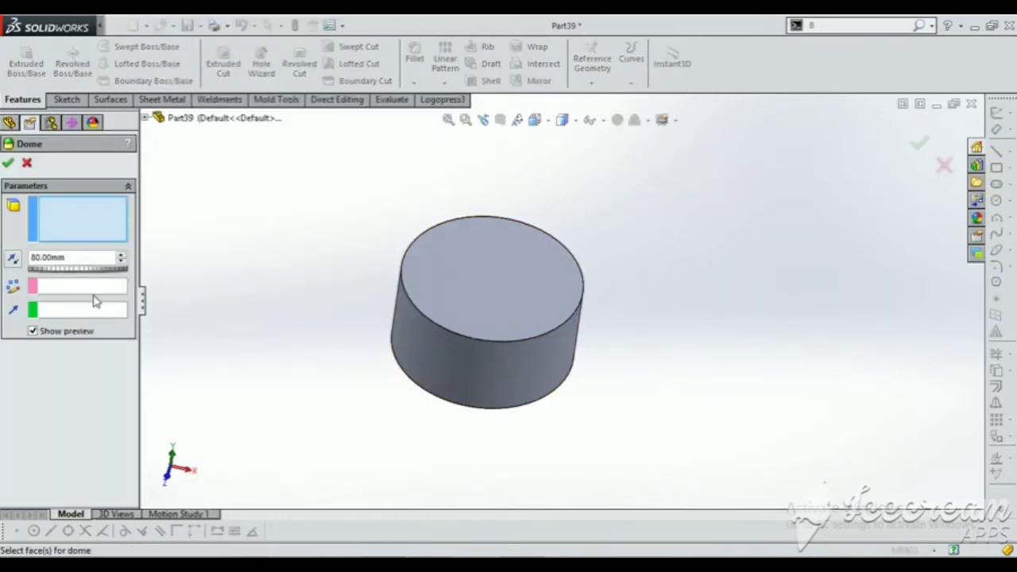
left_click(489, 260)
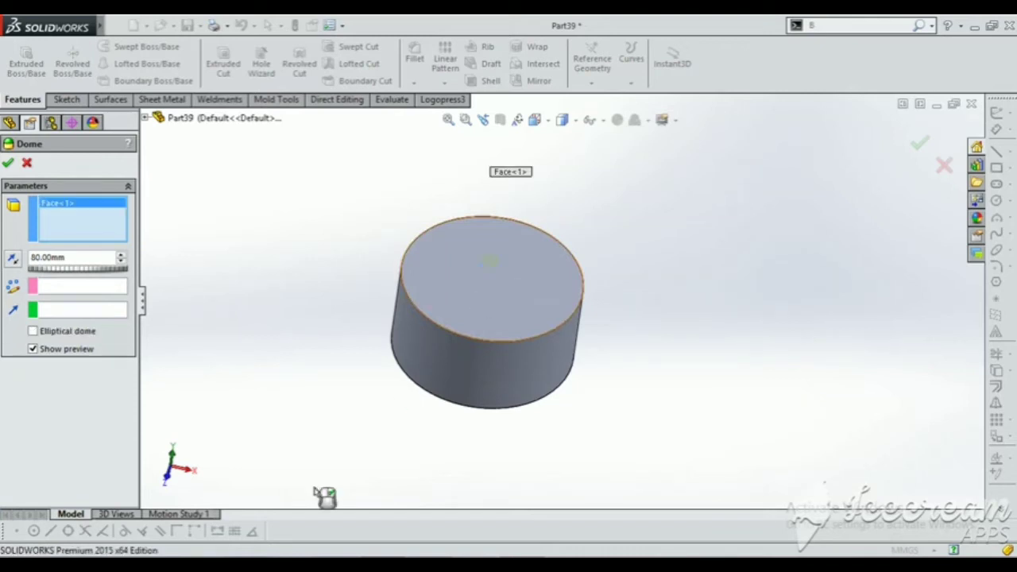
middle_click_drag(508, 373, 454, 290)
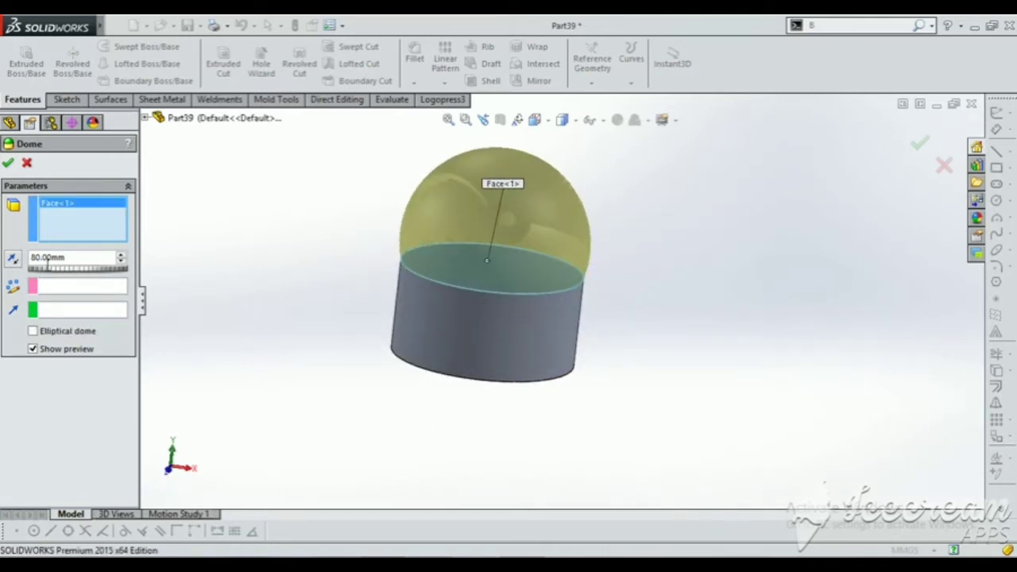
middle_click_drag(250, 242, 156, 221)
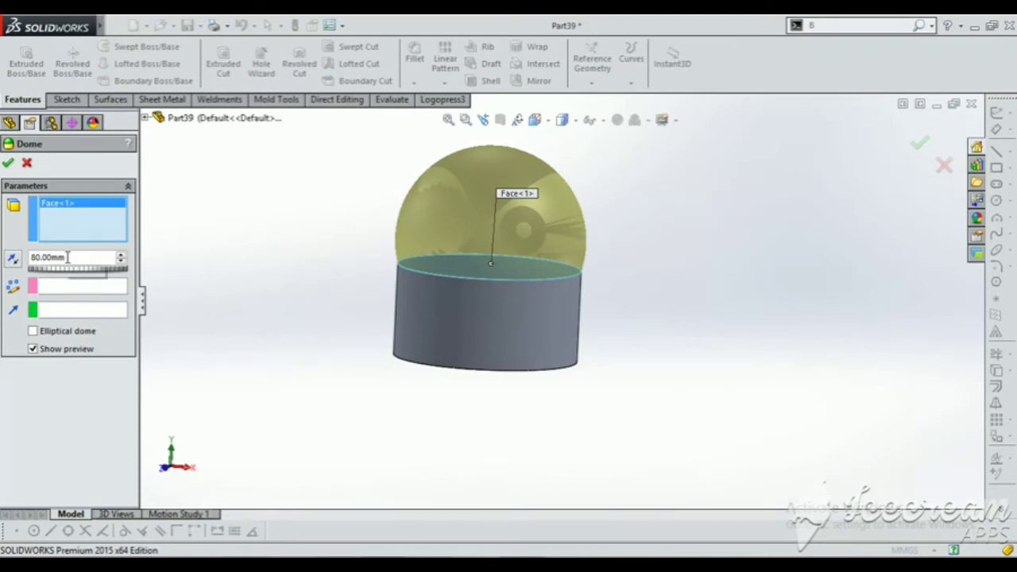
- Try dome distances of 60, 80 and 90 mm and compare the preview with the cylinder's outline from above and the side
left_click(122, 265)
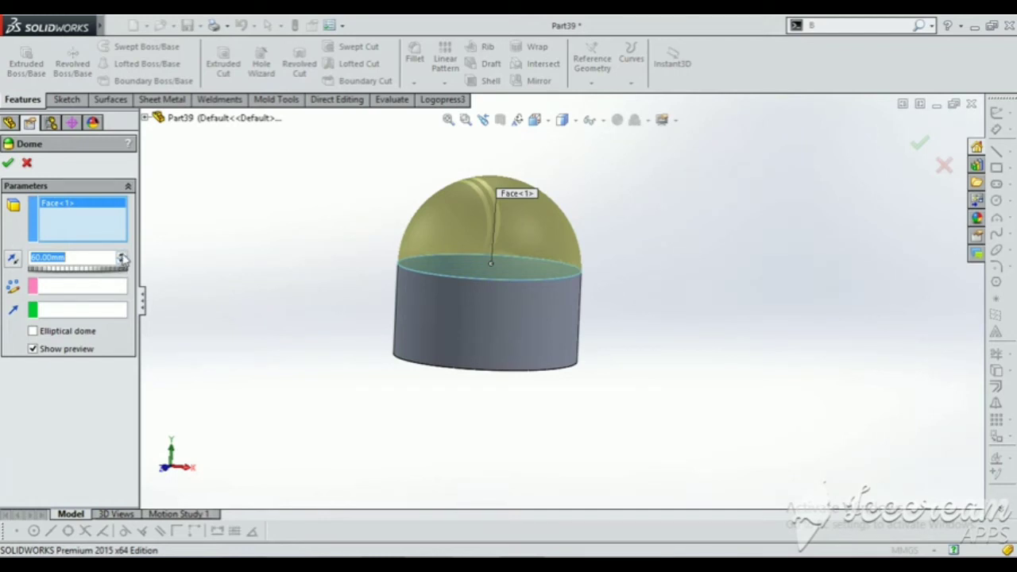
left_click(122, 255)
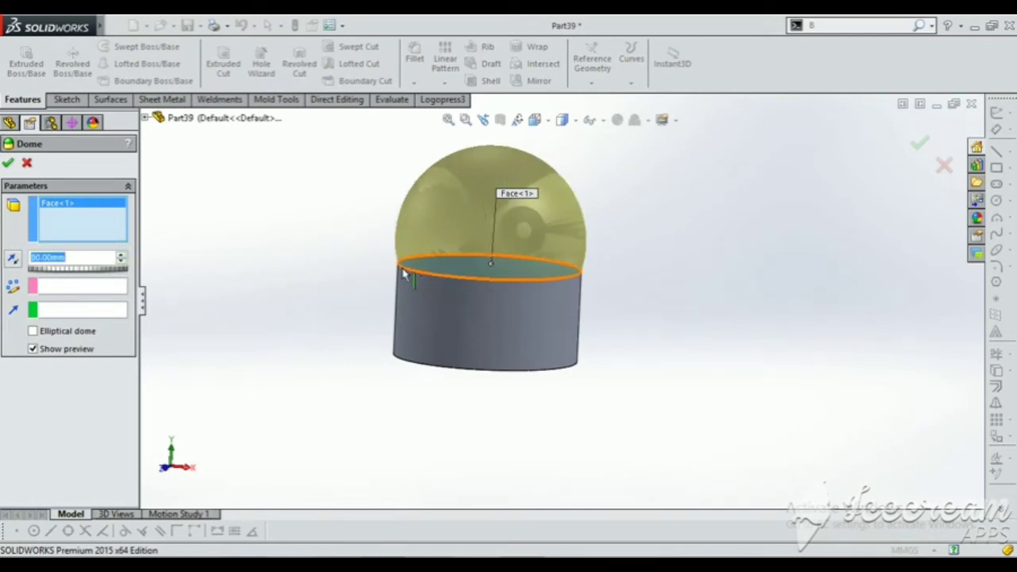
left_click(122, 256)
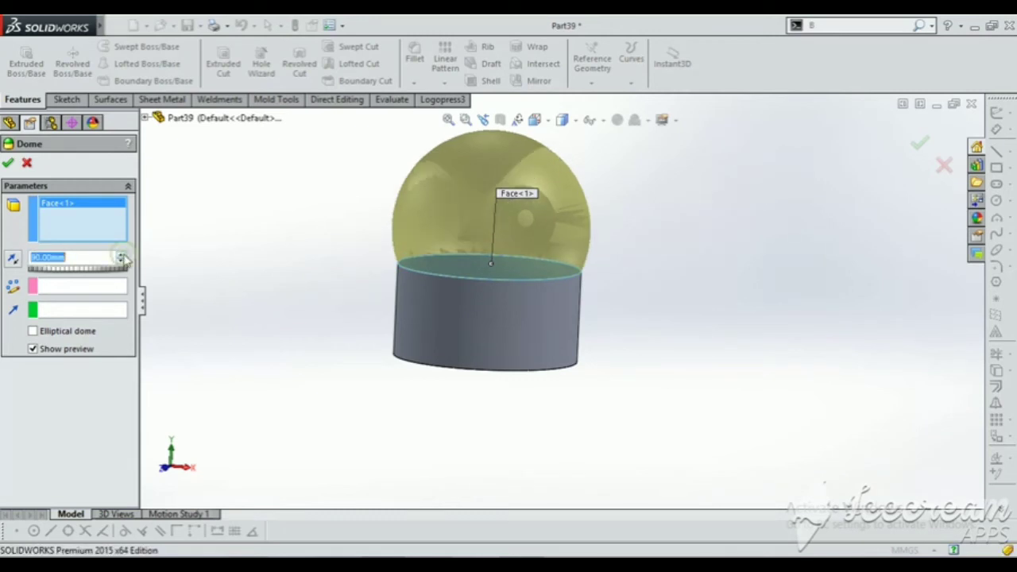
left_click(534, 120)
left_click(556, 164)
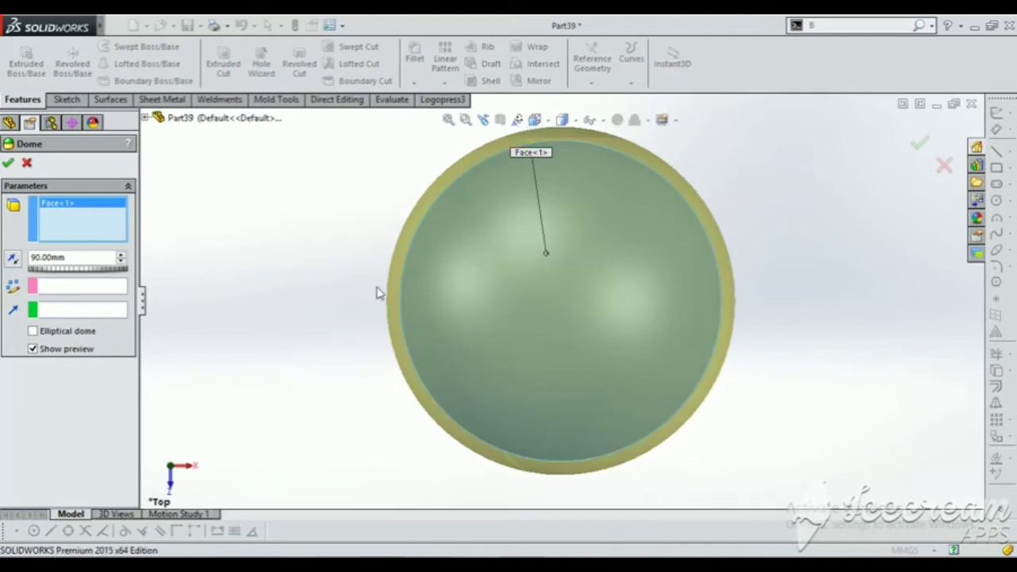
middle_click_drag(380, 293, 376, 195)
scroll(588, 275, "up", 4)
middle_click_drag(588, 275, 636, 147)
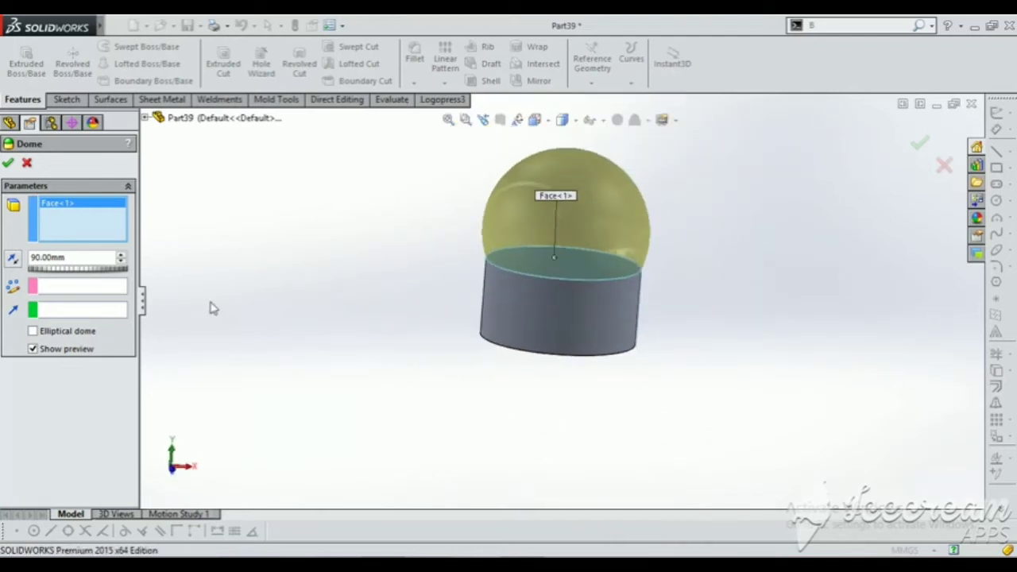
middle_click_drag(639, 249, 630, 238)
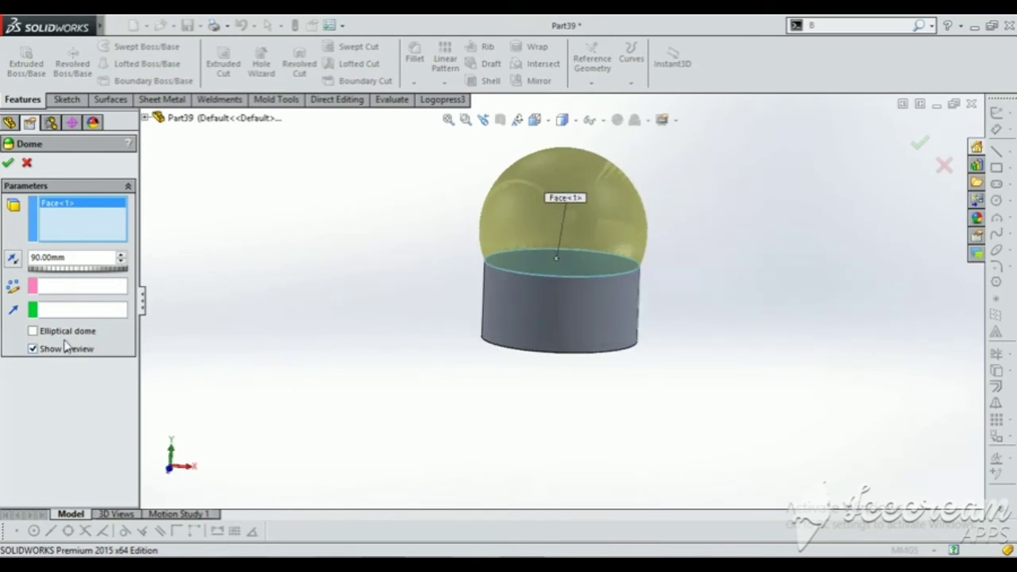
- Compare the 90 mm dome with the Elliptical dome option on and off, and discard the dome without applying it
left_click(34, 332)
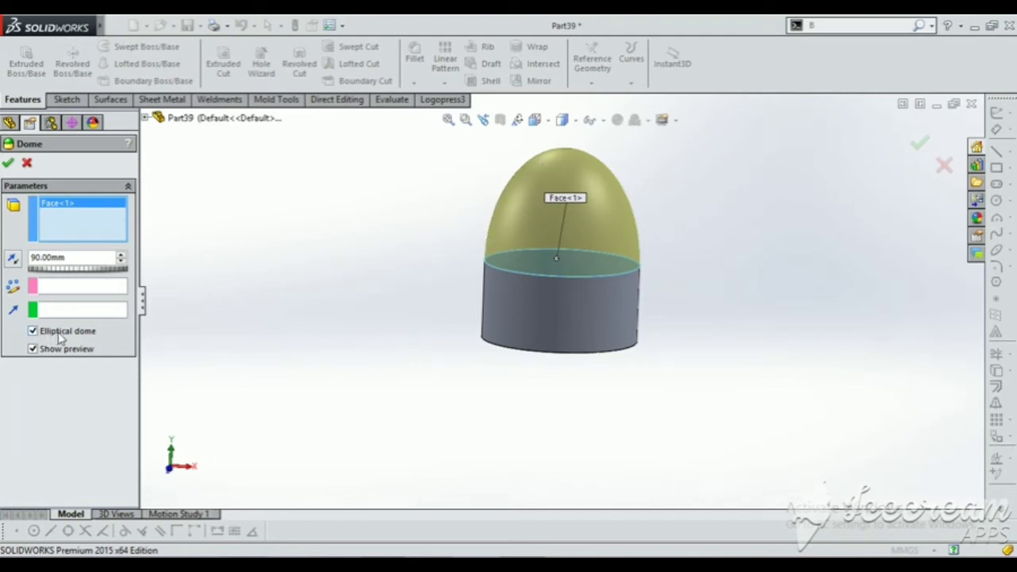
left_click(33, 331)
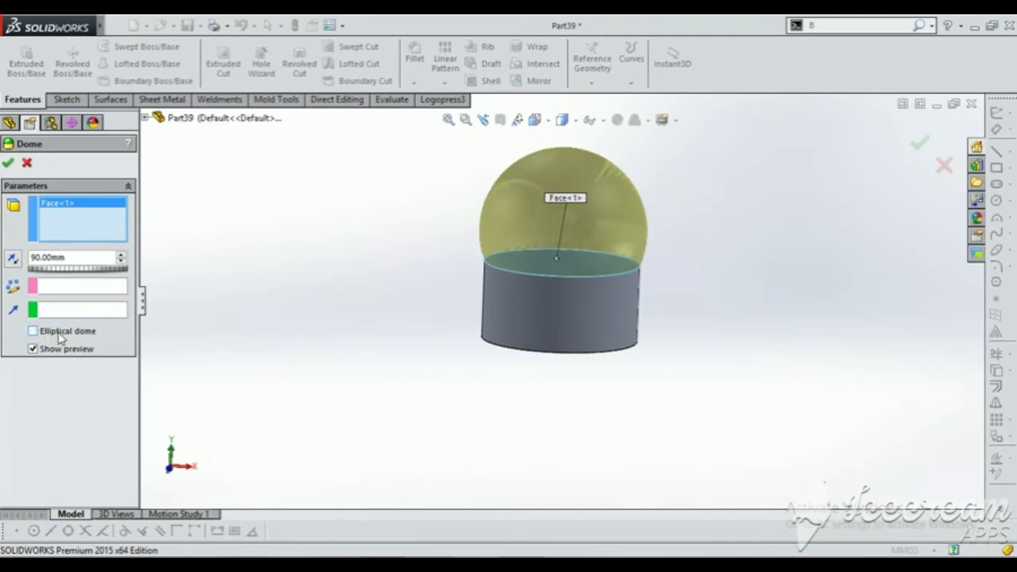
left_click(62, 339)
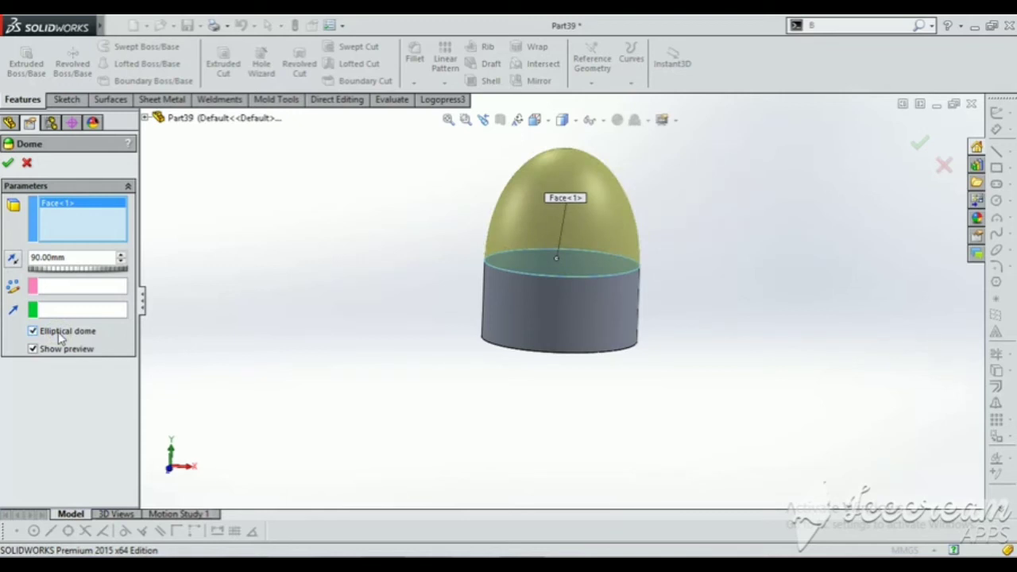
left_click(33, 332)
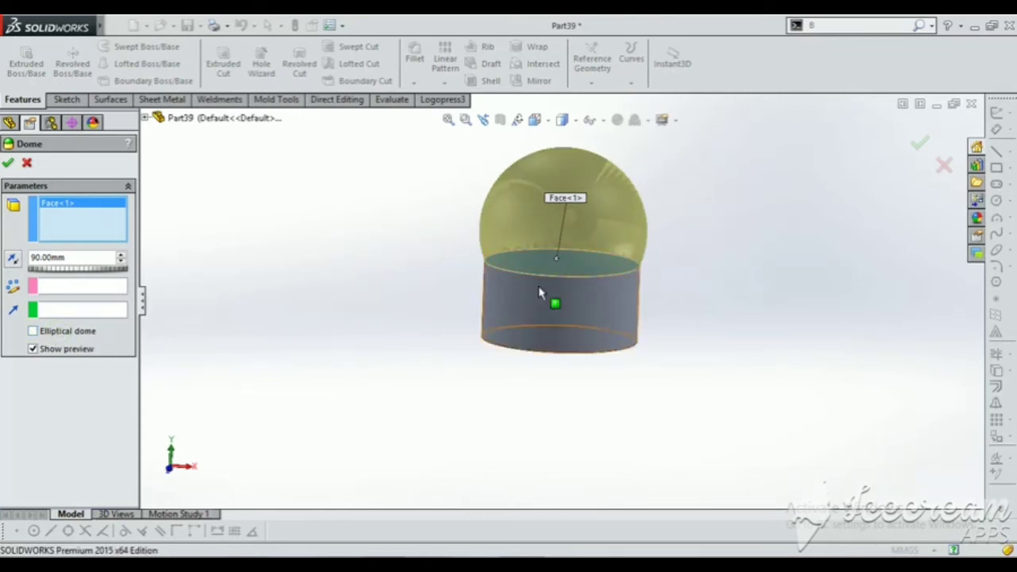
left_click(118, 310)
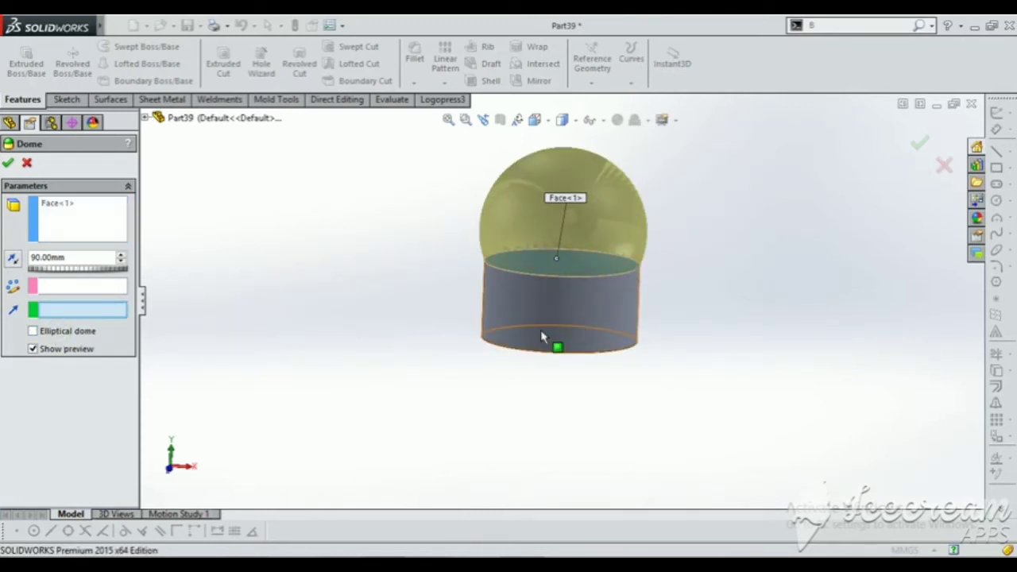
middle_click_drag(556, 345, 540, 228)
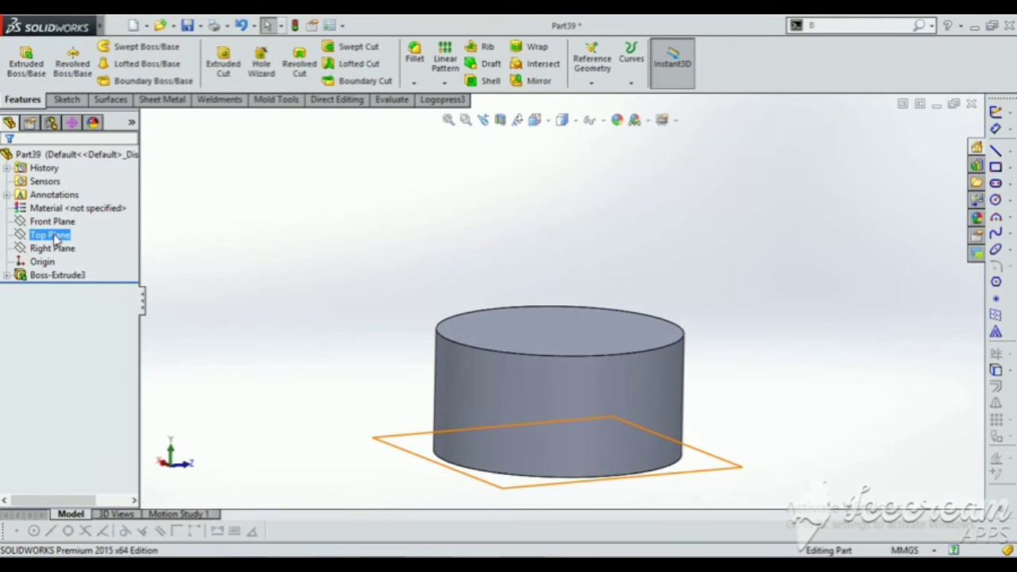
- Sketch five points on the Front Plane in an arc above the cylinder, including about (-16, 107), (44, 94) and (58, 64) mm
left_click(52, 222)
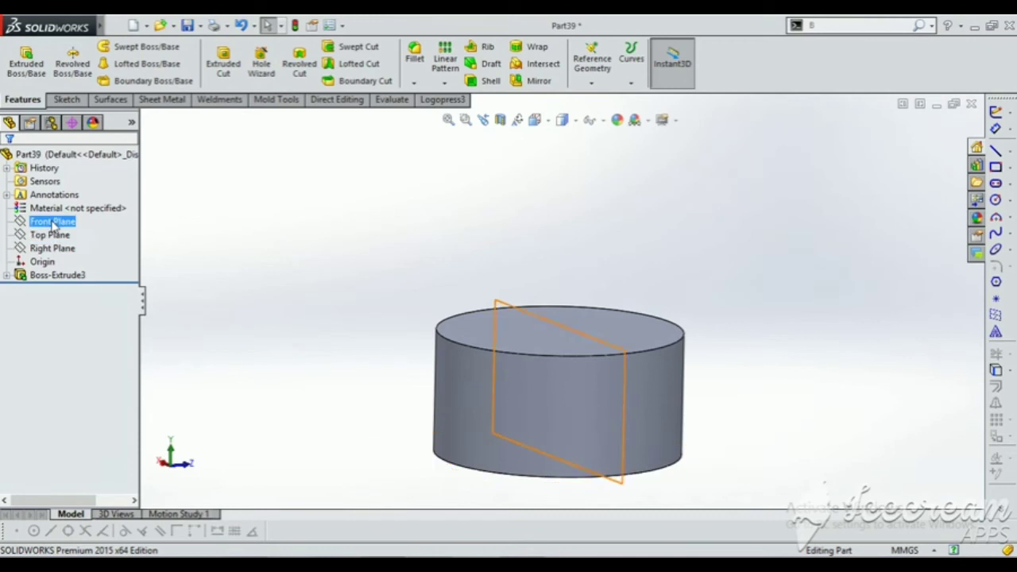
left_click(121, 202)
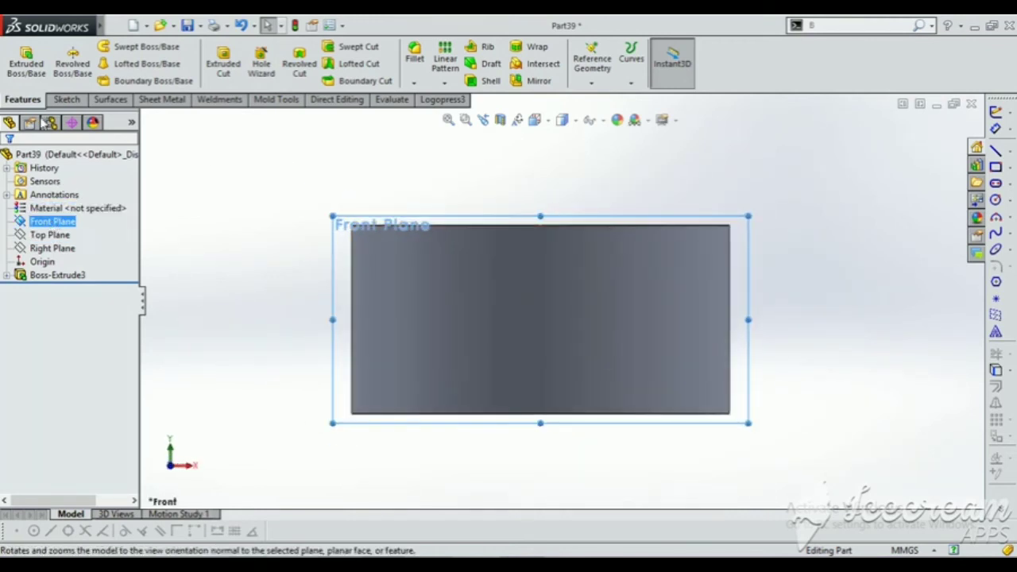
left_click(67, 99)
left_click(20, 60)
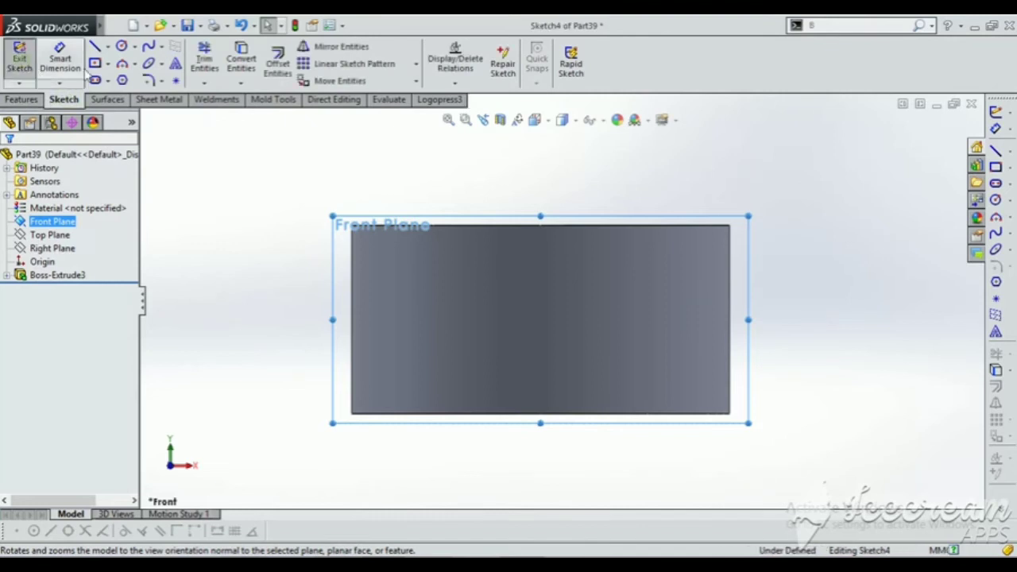
left_click(176, 83)
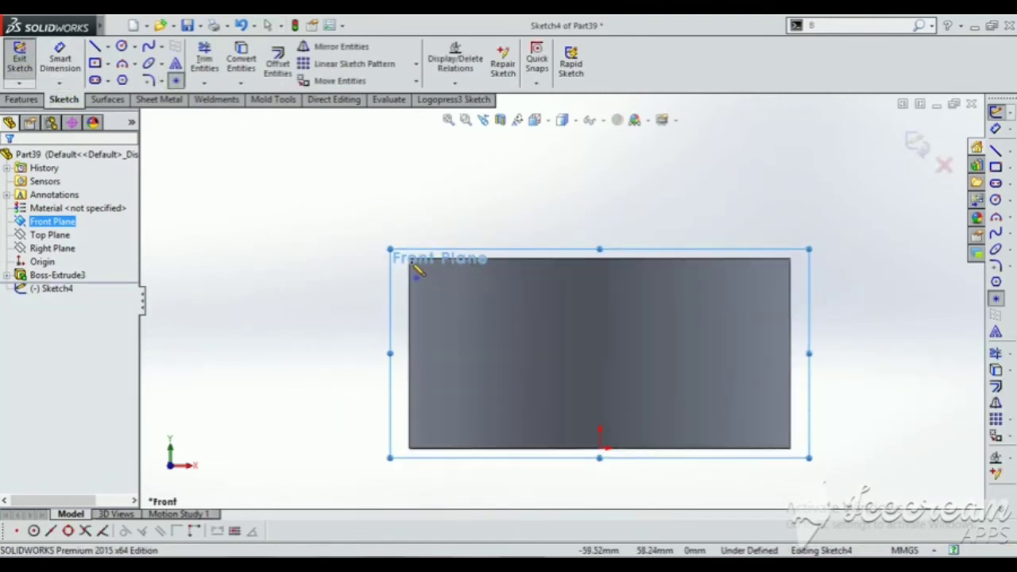
left_click(421, 193)
left_click(554, 169)
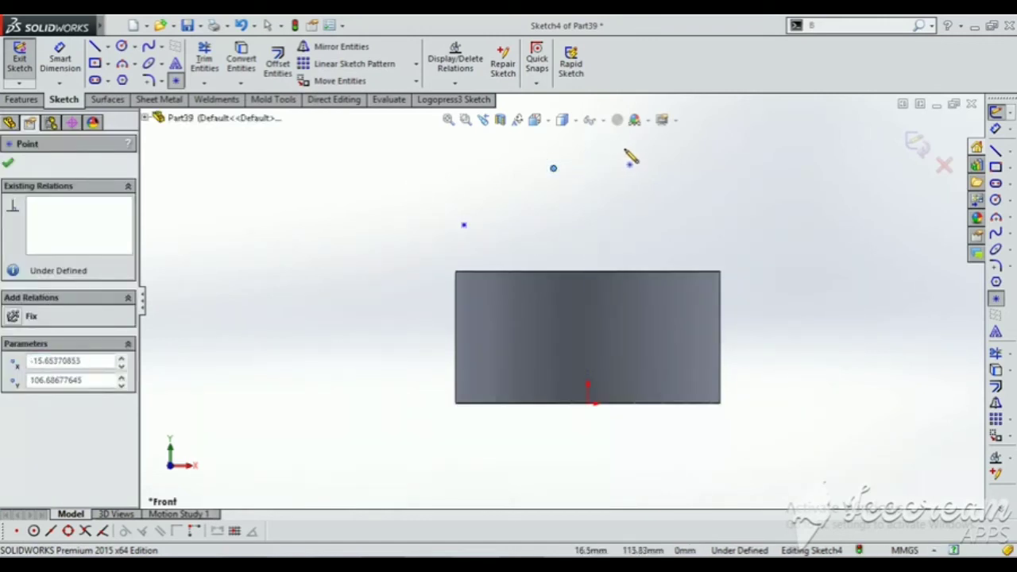
left_click(624, 148)
left_click(684, 196)
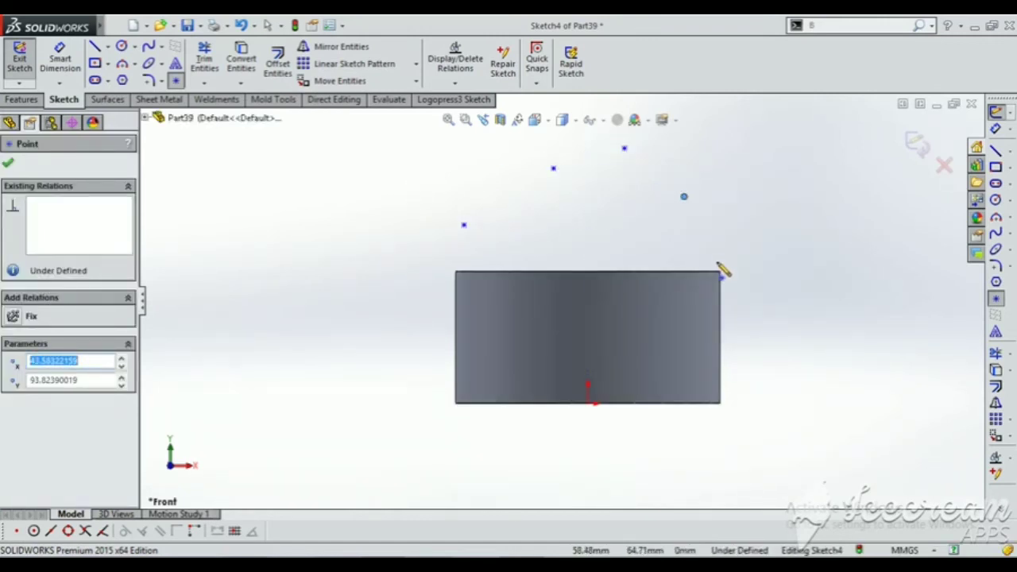
left_click(717, 262)
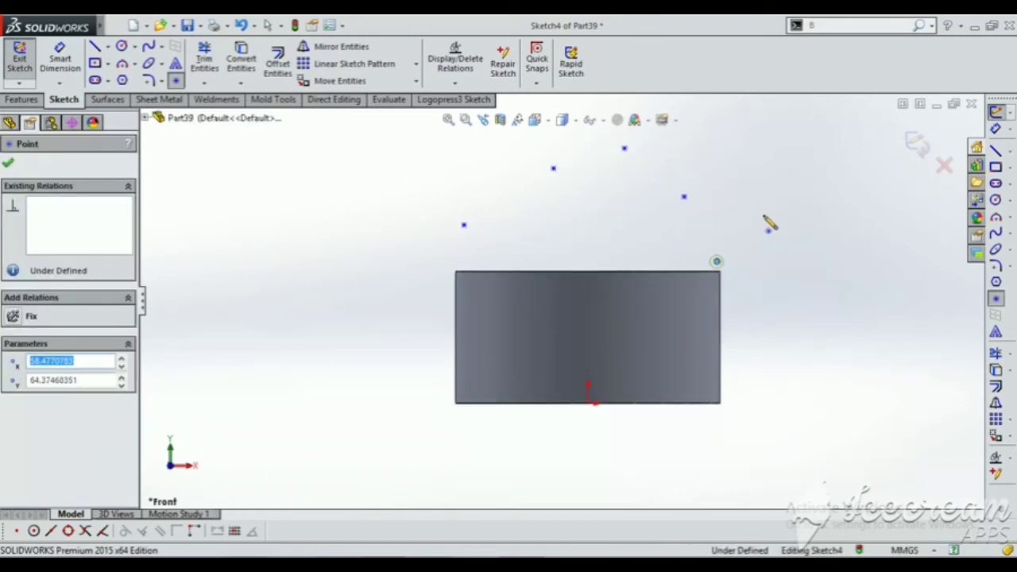
left_click(915, 144)
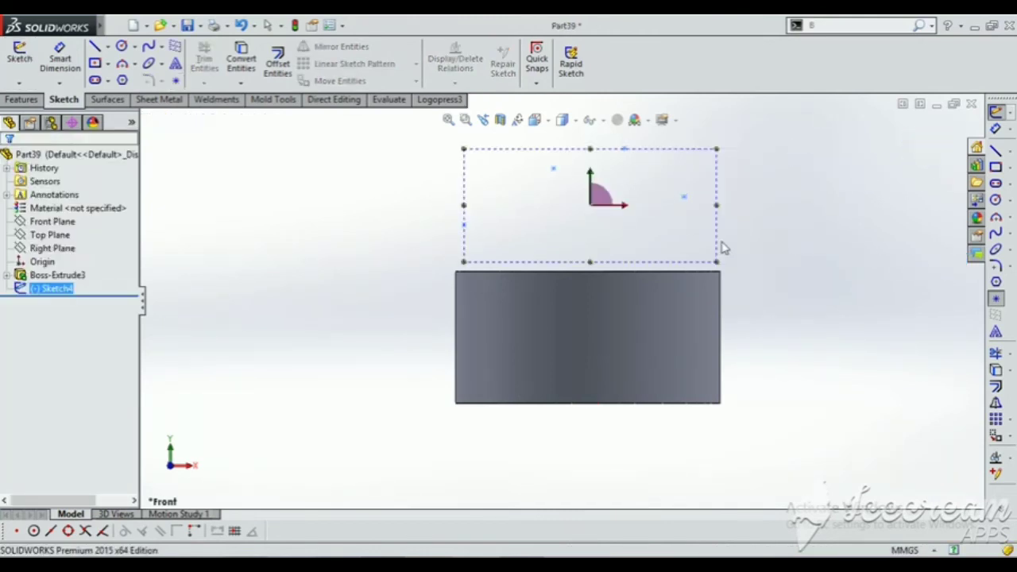
middle_click_drag(516, 213, 551, 250)
left_click(740, 212)
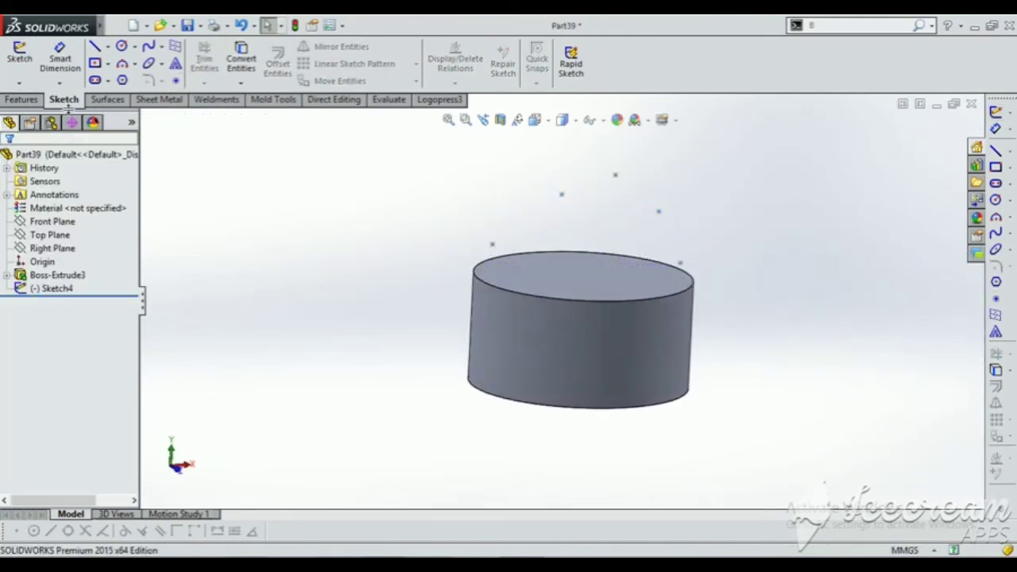
- Start a Dome feature on the cylinder's flat top face and constrain it to the highest sketch point of the arc
left_click(22, 99)
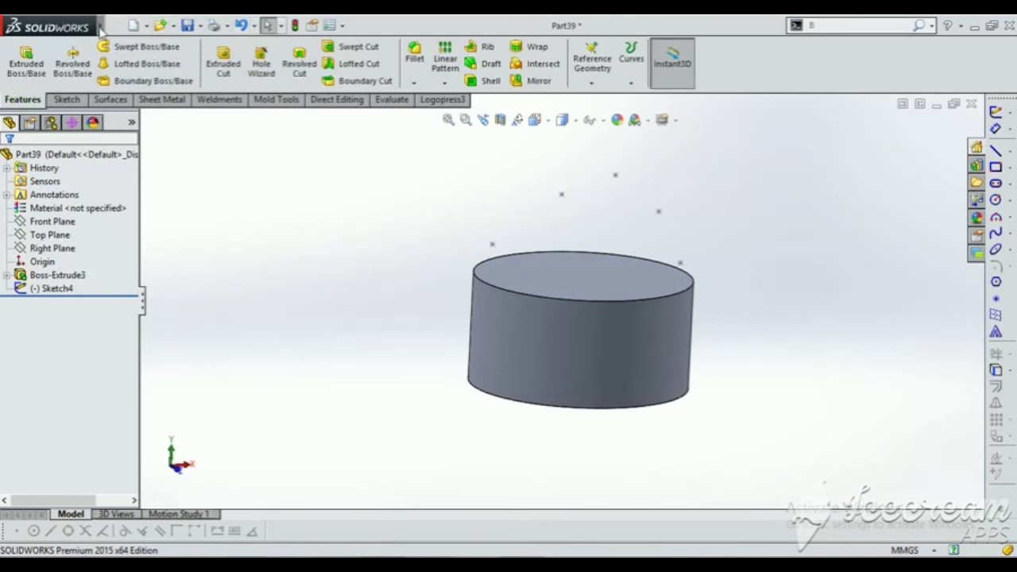
mouse_move(101, 28)
left_click(204, 25)
mouse_move(230, 75)
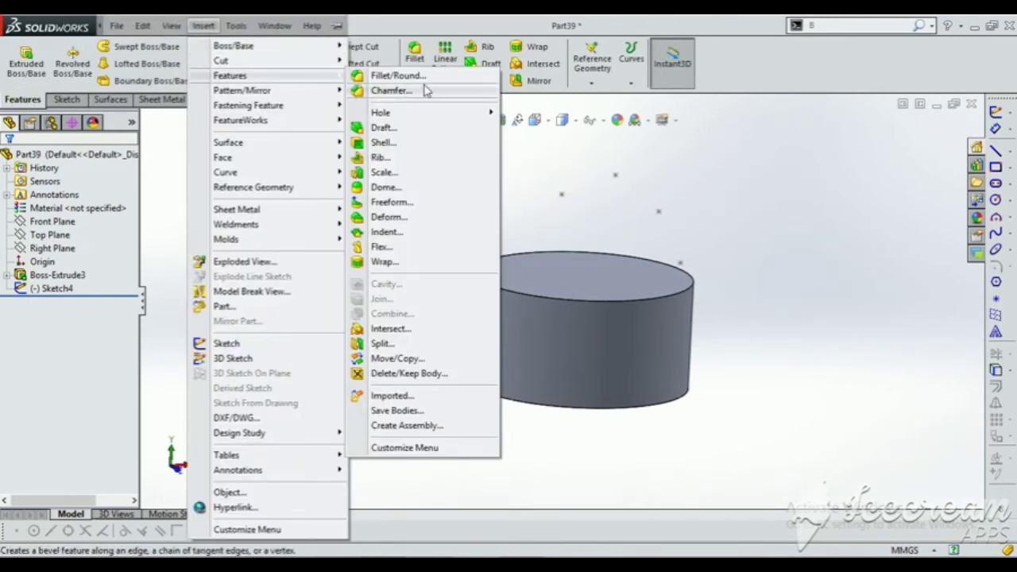
left_click(406, 190)
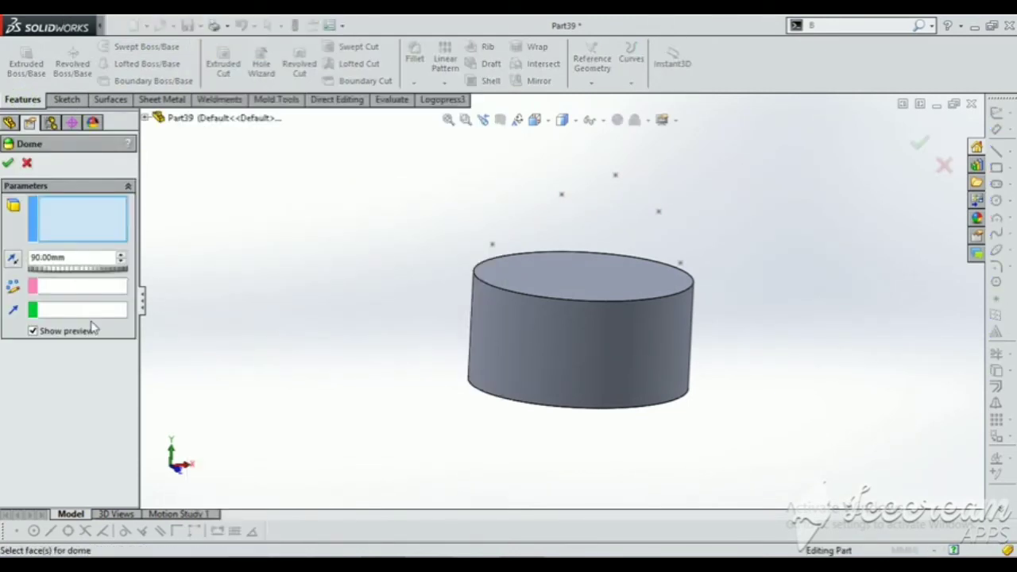
left_click(534, 264)
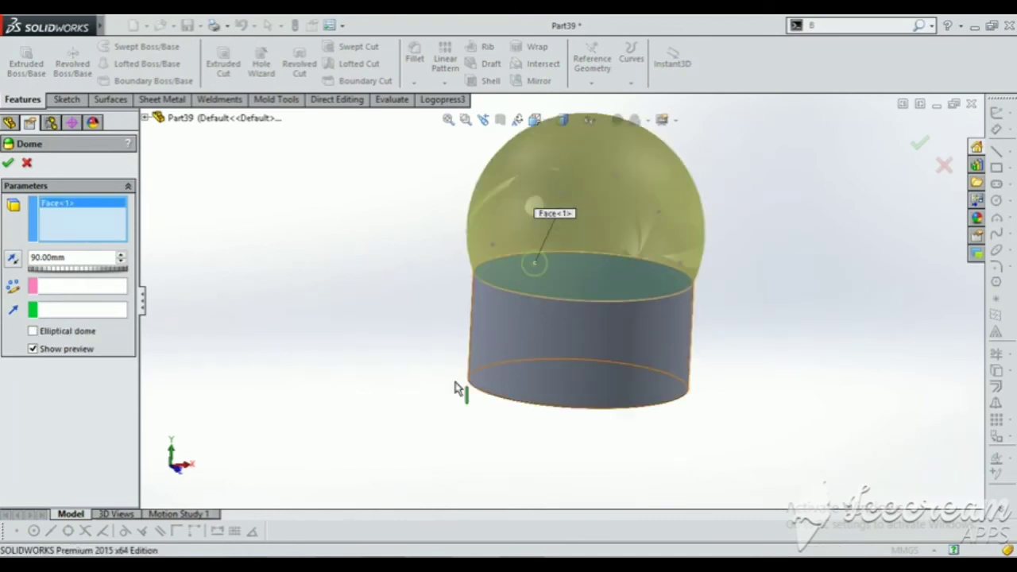
middle_click_drag(531, 239, 484, 243)
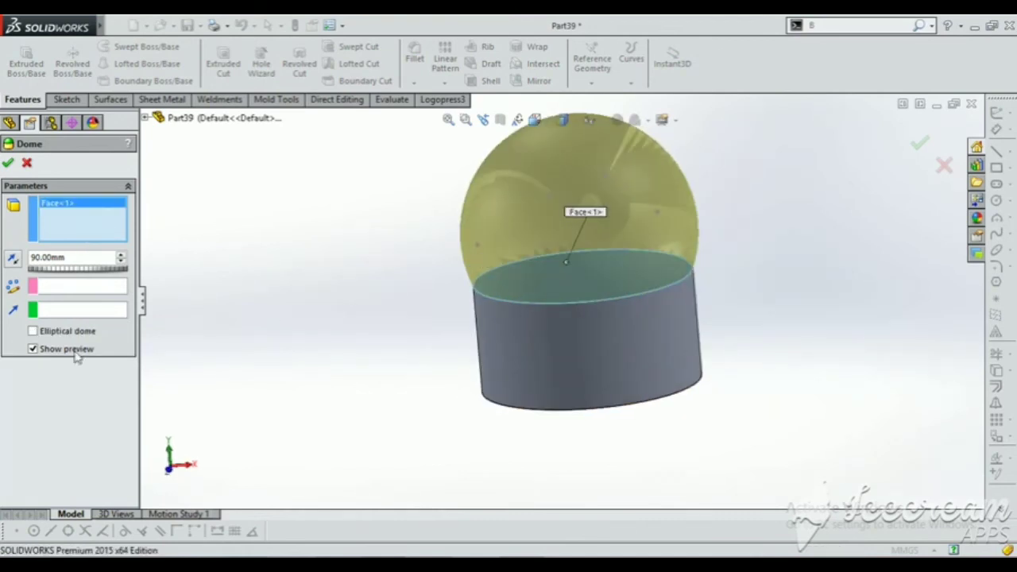
left_click(49, 287)
left_click(604, 175)
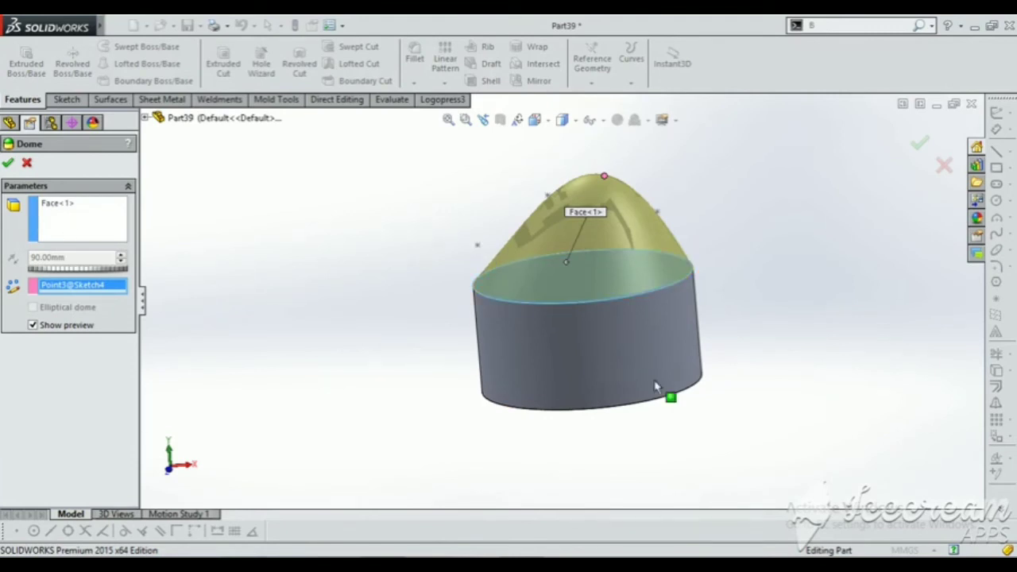
- Compare other sketch points as the dome's constraint and apply the dome through the second-highest point of the arc
left_click(476, 246)
left_click(546, 195)
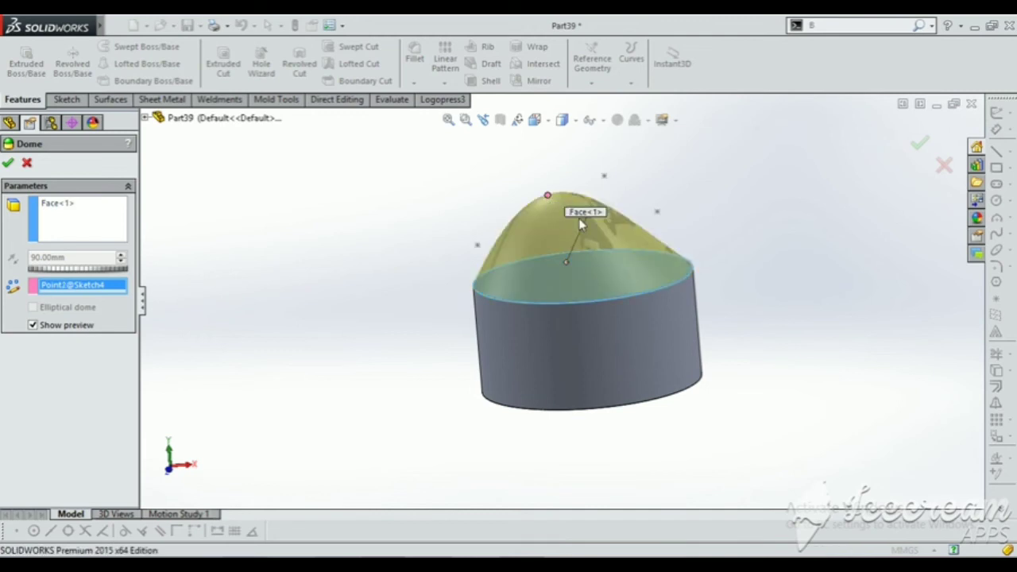
left_click(604, 176)
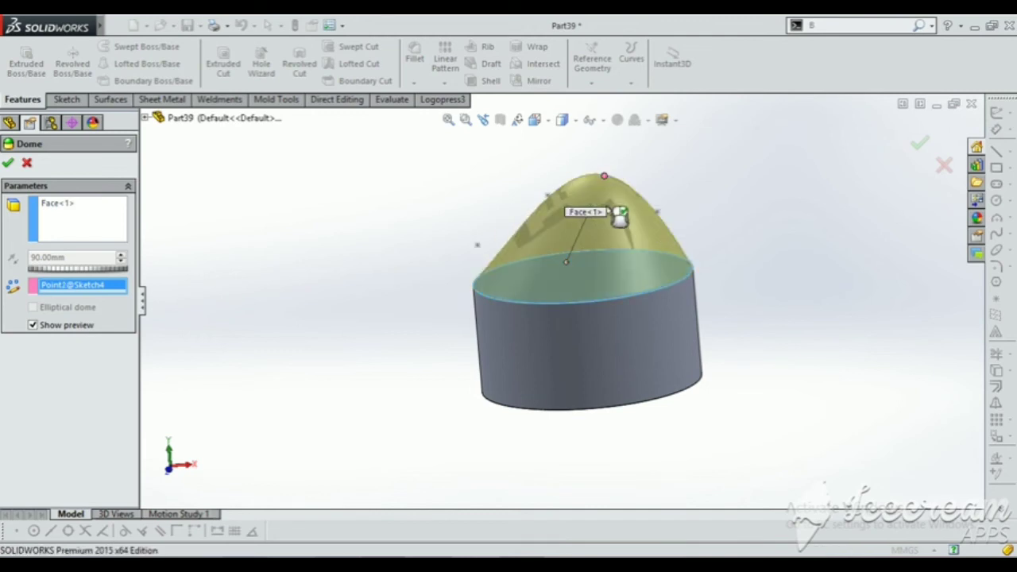
left_click(658, 214)
left_click(604, 176)
left_click(546, 195)
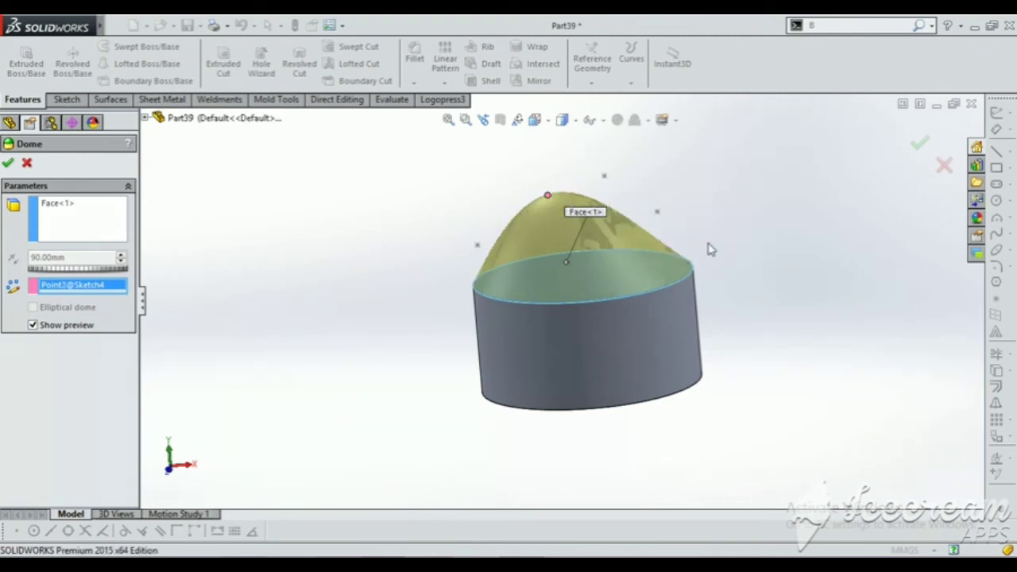
left_click(7, 164)
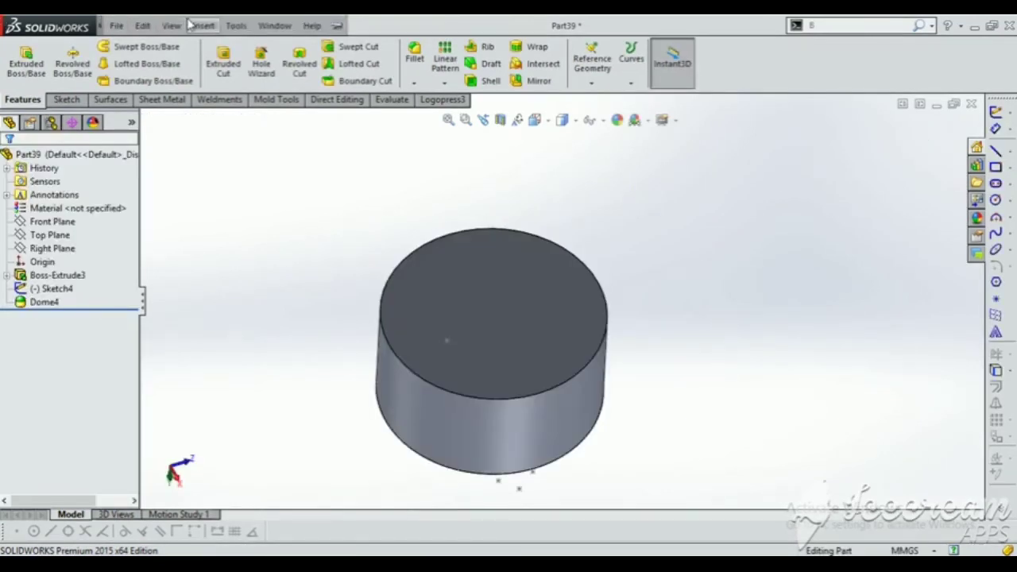
- Start another Dome feature on the flat face at the cylinder's opposite end
left_click(200, 26)
mouse_move(230, 75)
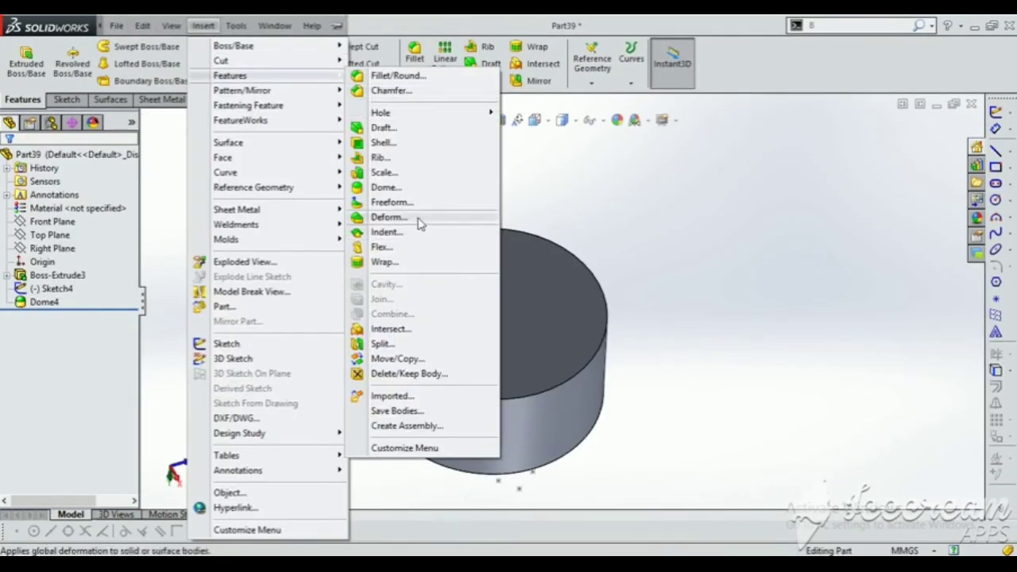
left_click(385, 187)
left_click(501, 326)
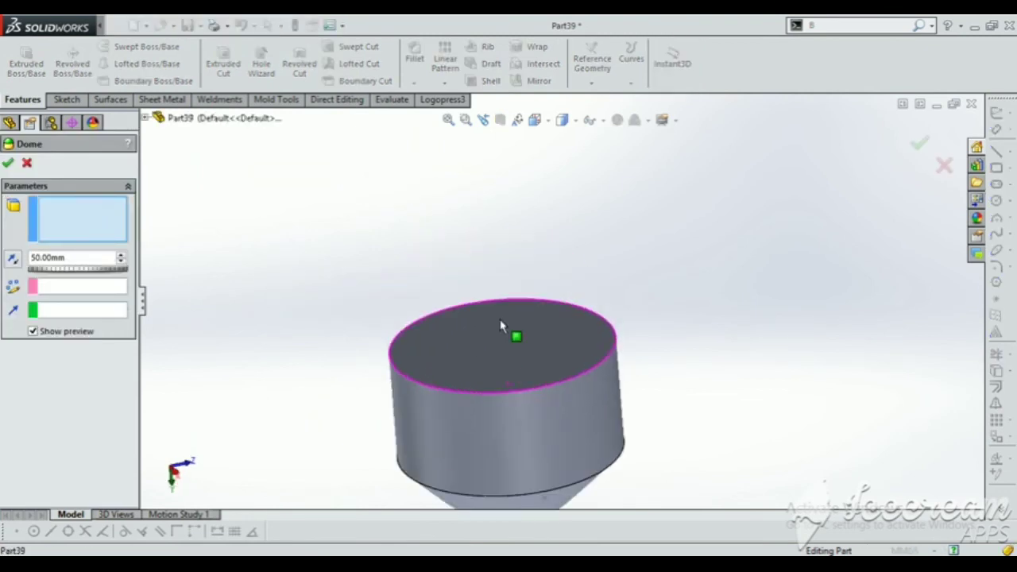
left_click(513, 338)
scroll(581, 316, "up", 2)
middle_click_drag(590, 390, 516, 350)
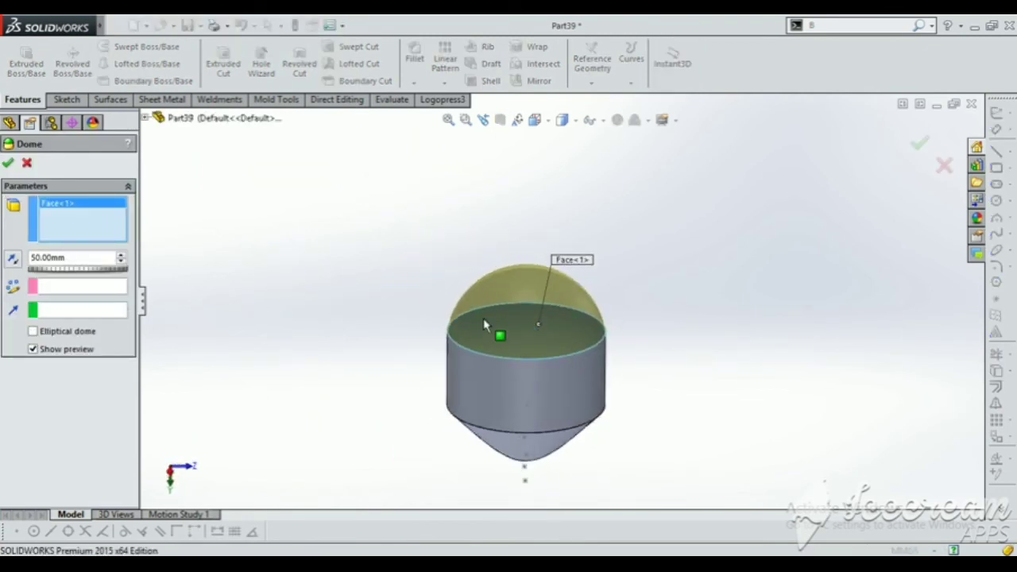
- Reverse the dome so it cuts into the cylinder, set its distance to 40 mm and apply it without the elliptical option
left_click(13, 261)
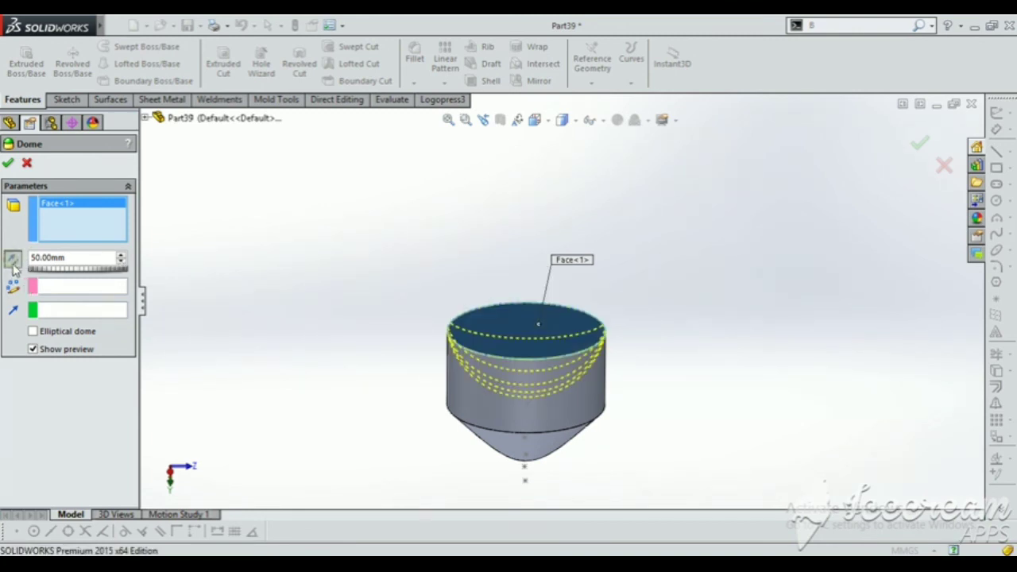
left_click(122, 262)
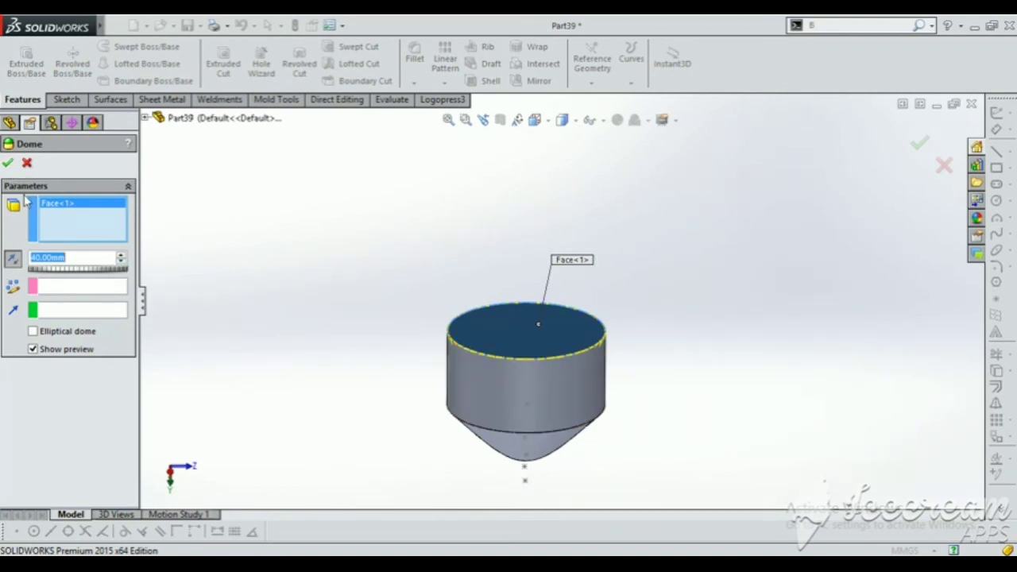
left_click(60, 338)
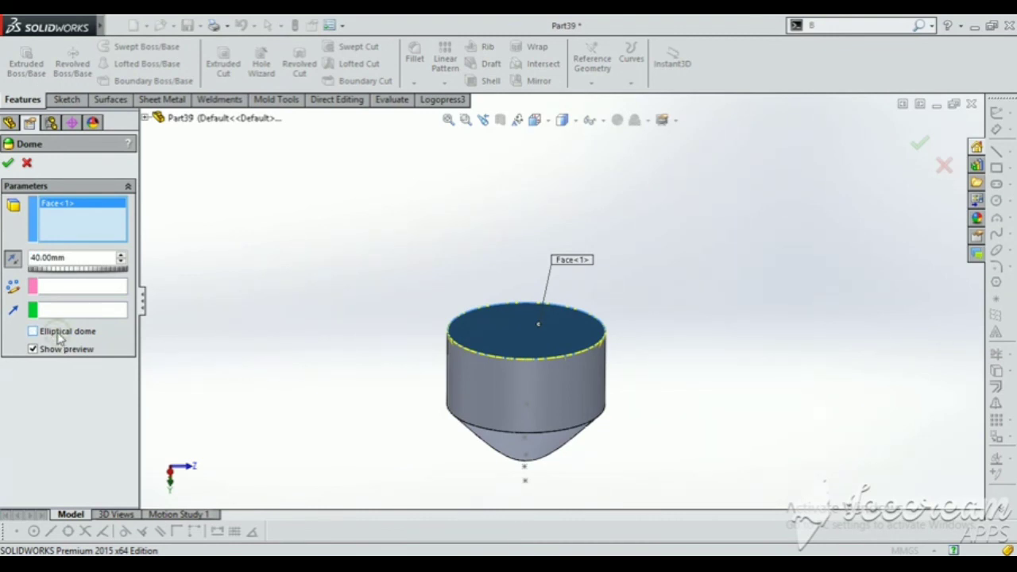
left_click(8, 164)
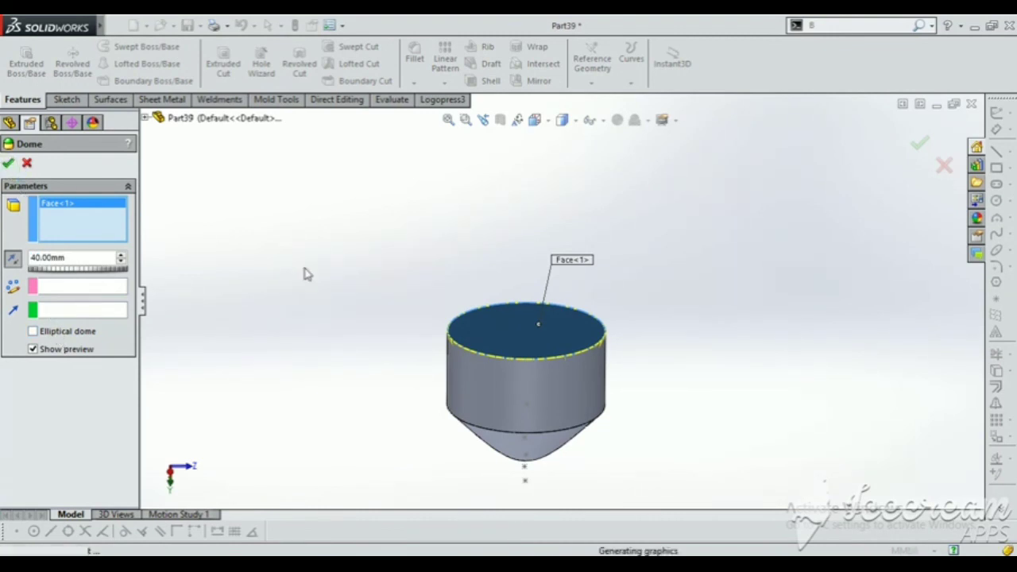
- Examine the recessed dome from several angles and switch the display style to Wireframe
middle_click_drag(551, 377, 643, 342)
left_click(616, 388)
scroll(560, 416, "up", 3)
scroll(563, 405, "down", 3)
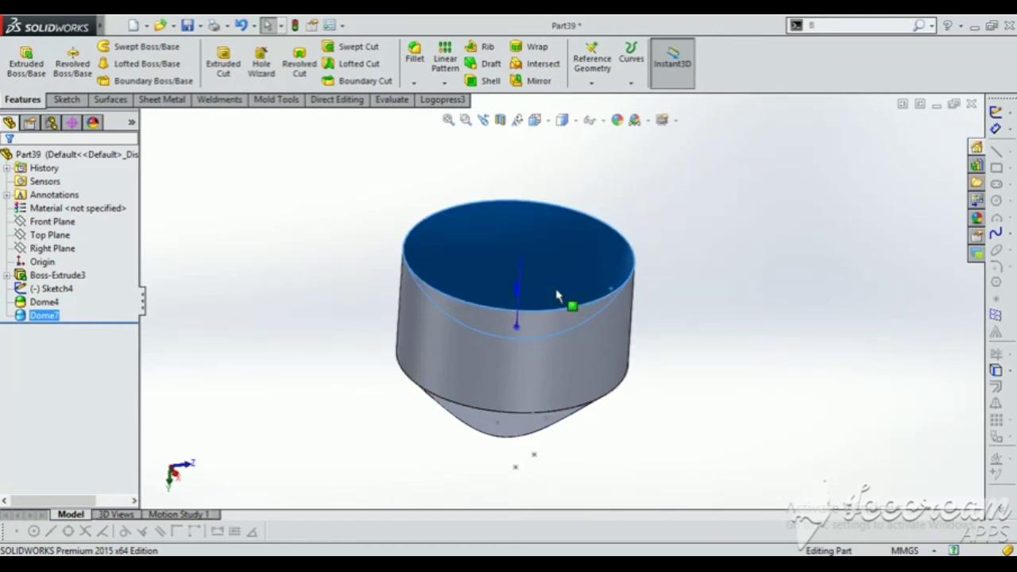
middle_click_drag(556, 293, 498, 255)
left_click(574, 121)
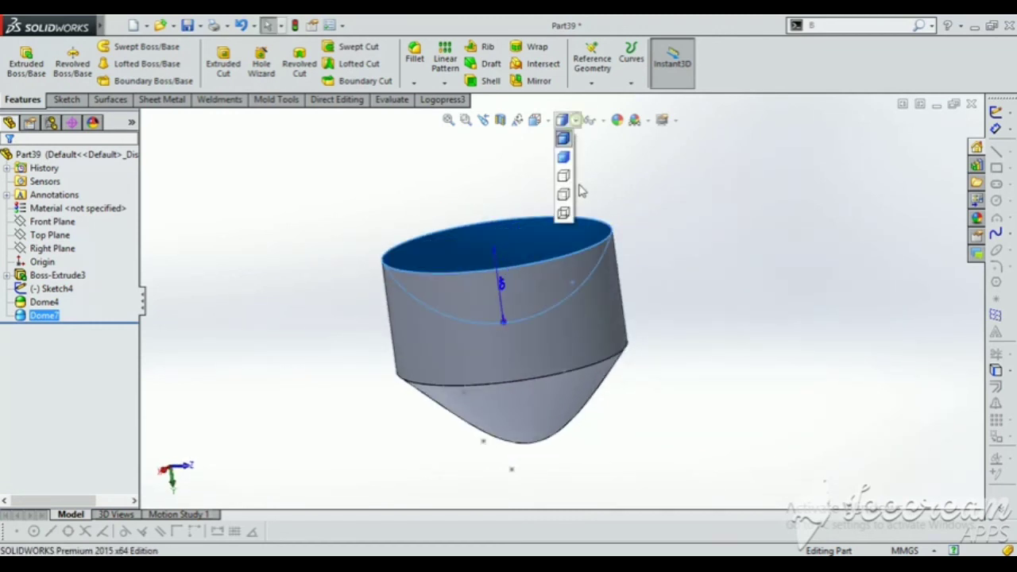
left_click(566, 197)
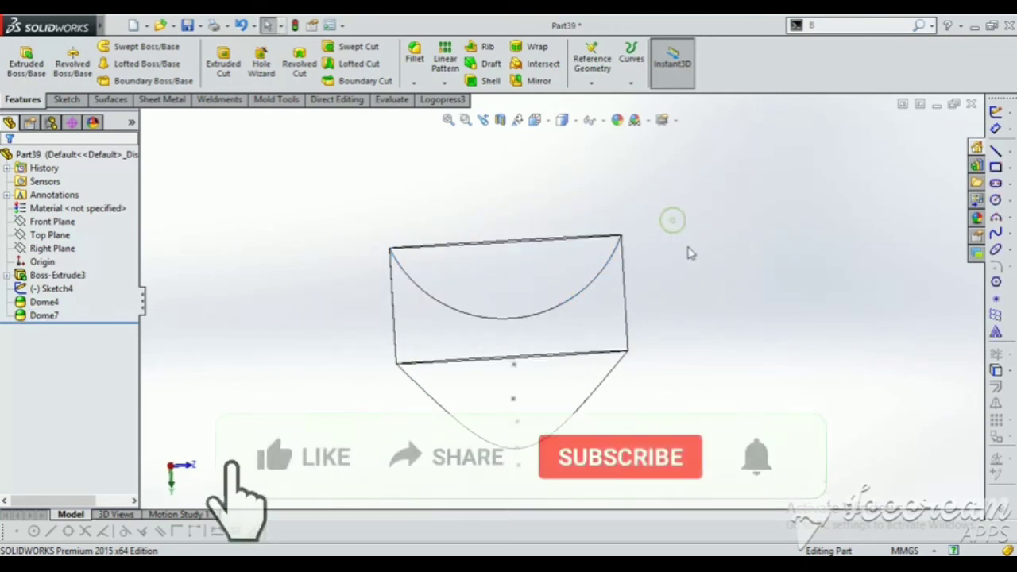
- Inspect the profiles of both domes in wireframe and bring up the display style choices
middle_click_drag(688, 250, 608, 259)
mouse_move(610, 359)
middle_mouse_down()
mouse_move(606, 293)
mouse_move(617, 378)
mouse_move(604, 350)
middle_mouse_up()
middle_click_drag(264, 280, 315, 305)
left_click(574, 121)
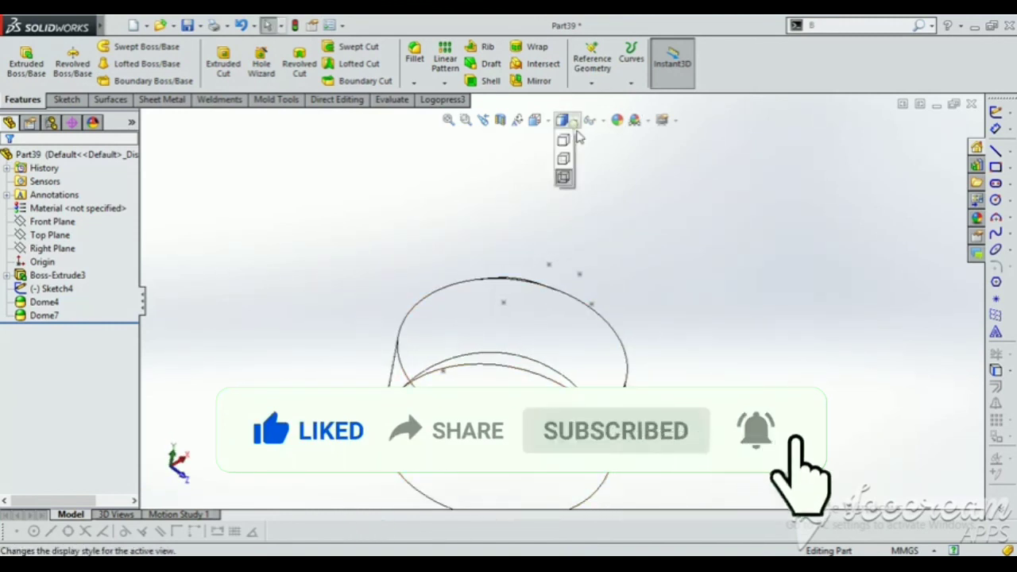